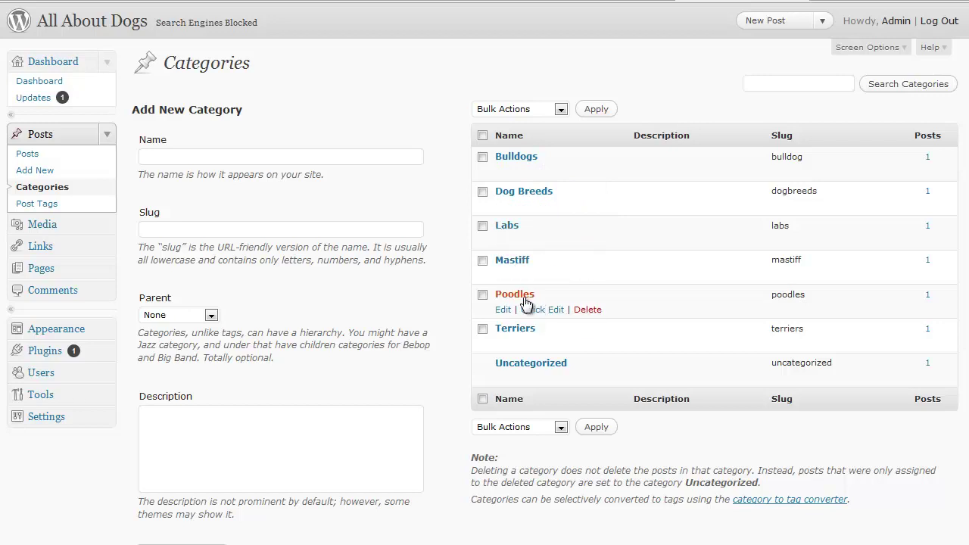
Step: Browse the Poodles category archive on the public blog
click(861, 2)
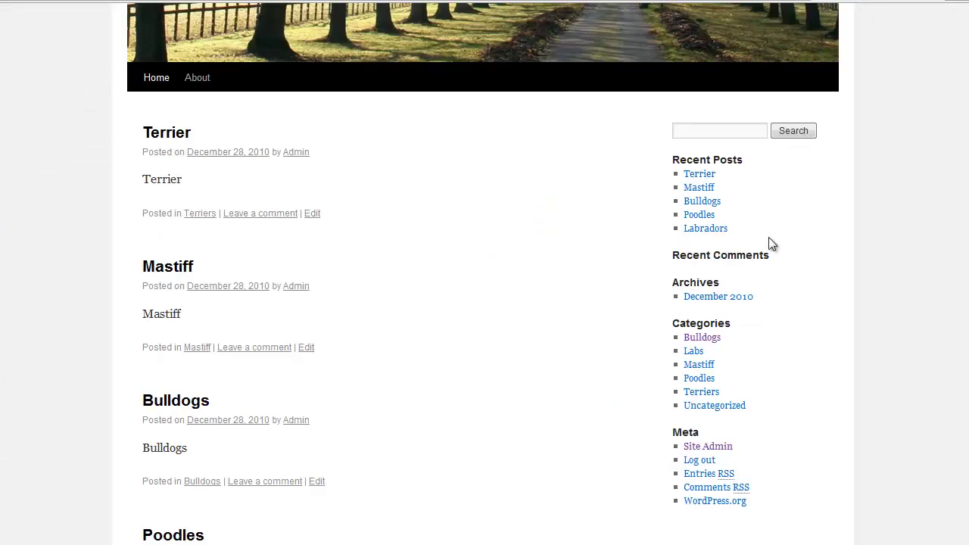
click(711, 377)
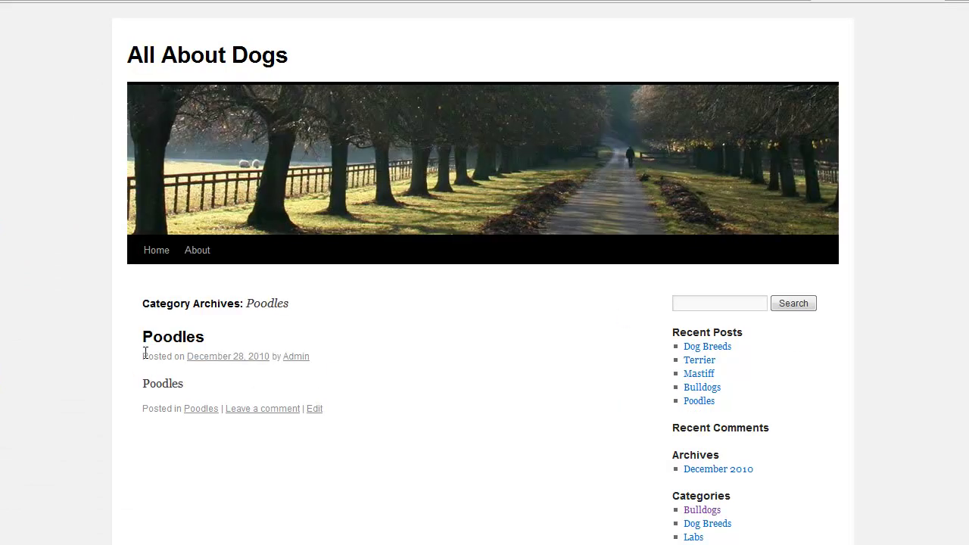
scroll(333, 334, down, 3)
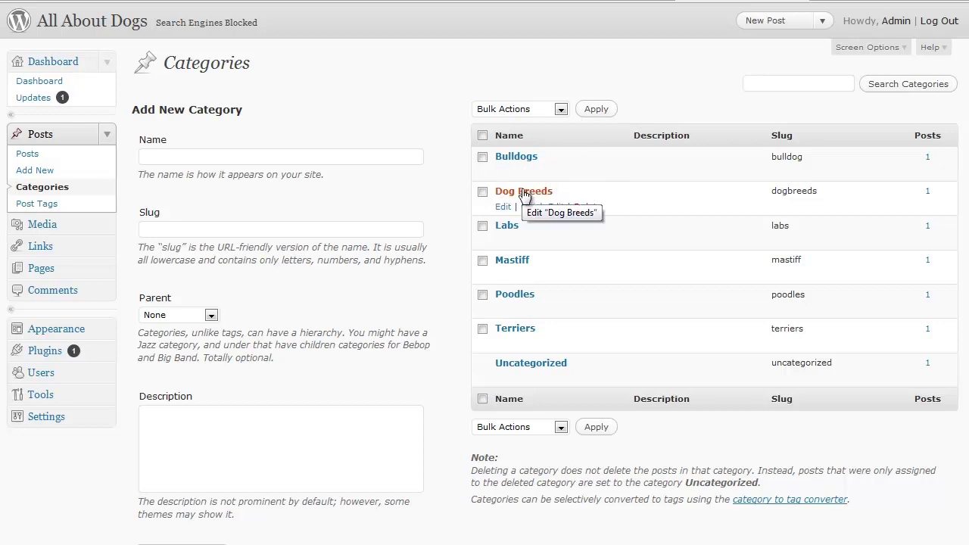
mouse_move(545, 159)
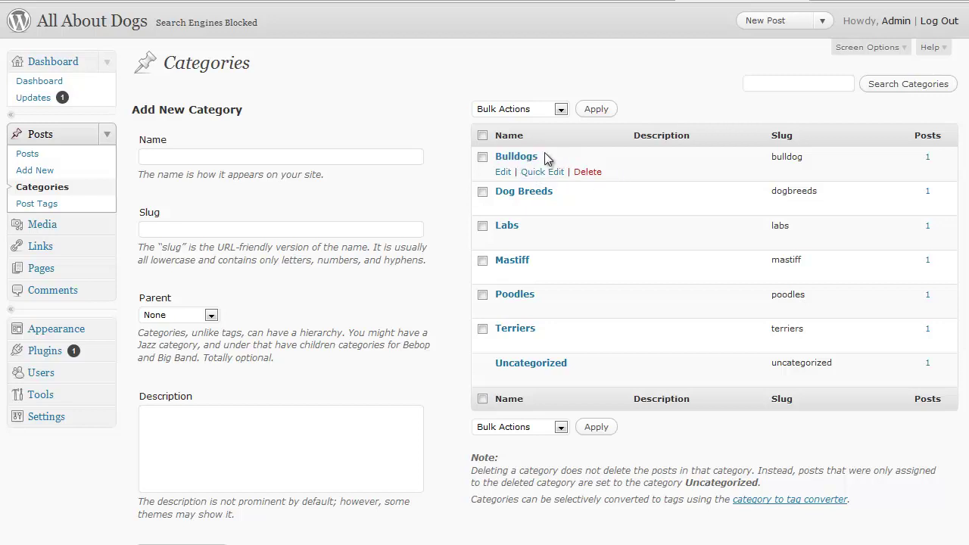
Step: Make Bulldogs a child category of Dog Breeds
click(506, 172)
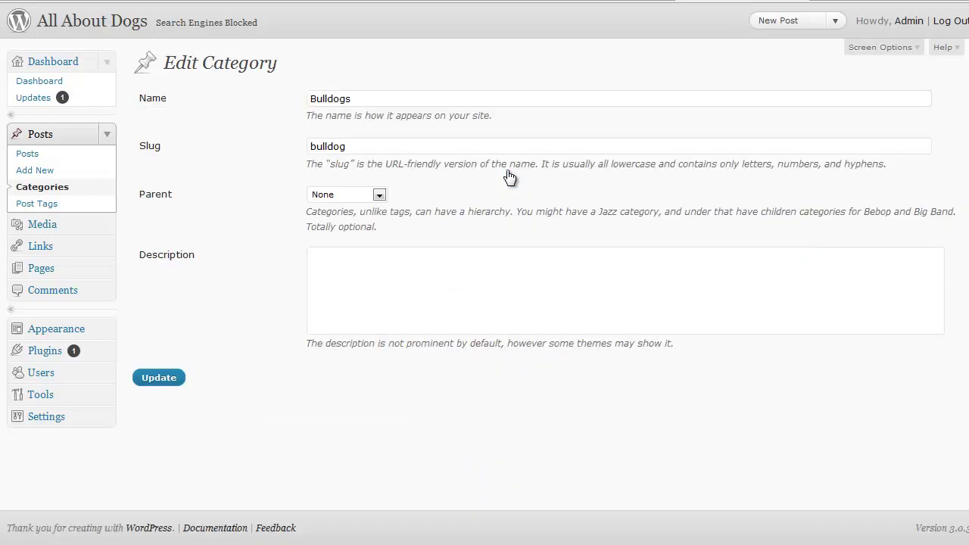
click(381, 198)
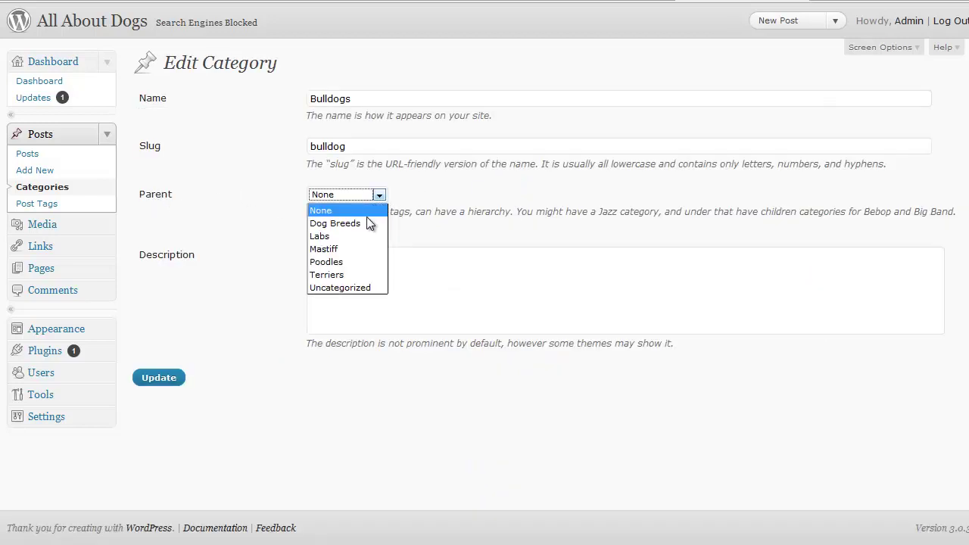
click(370, 224)
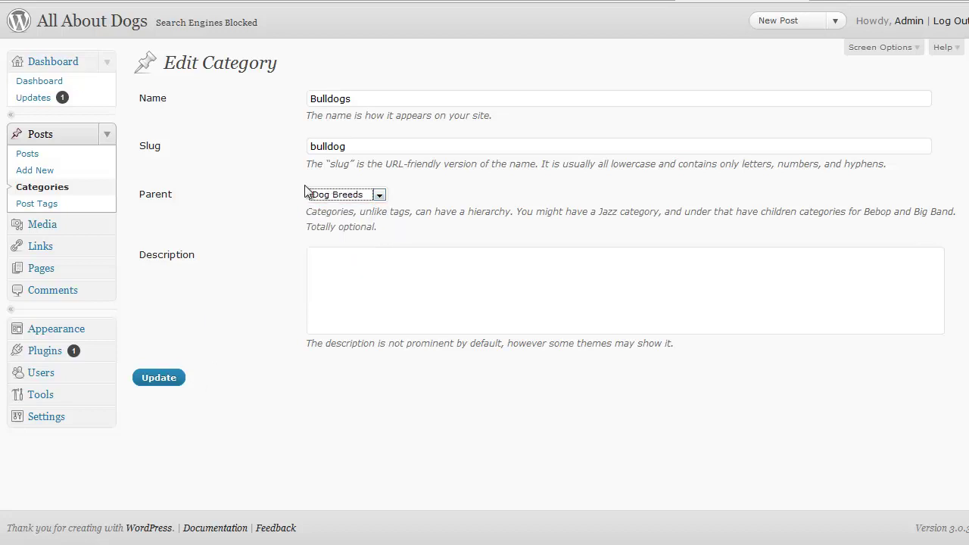
click(144, 379)
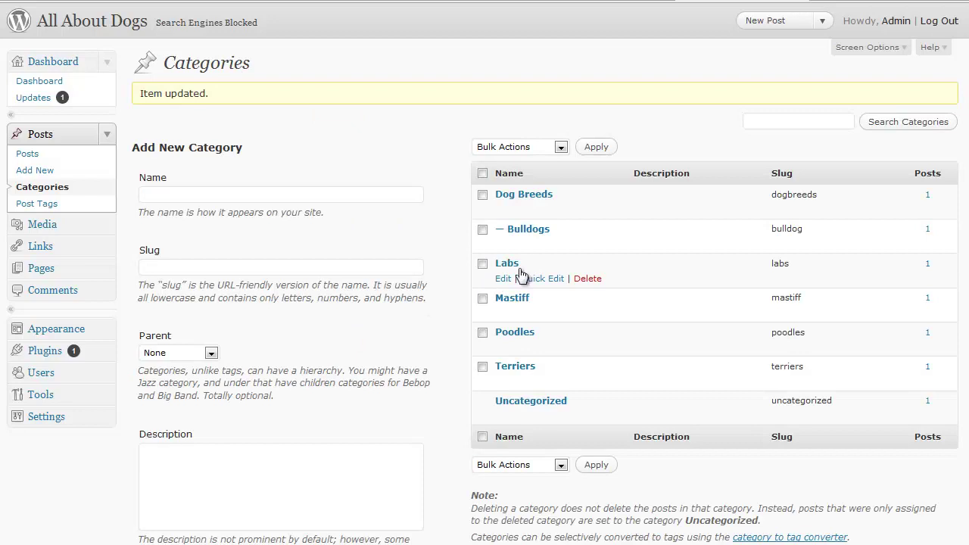
Step: Set Dog Breeds as the parent category of Labs
click(505, 280)
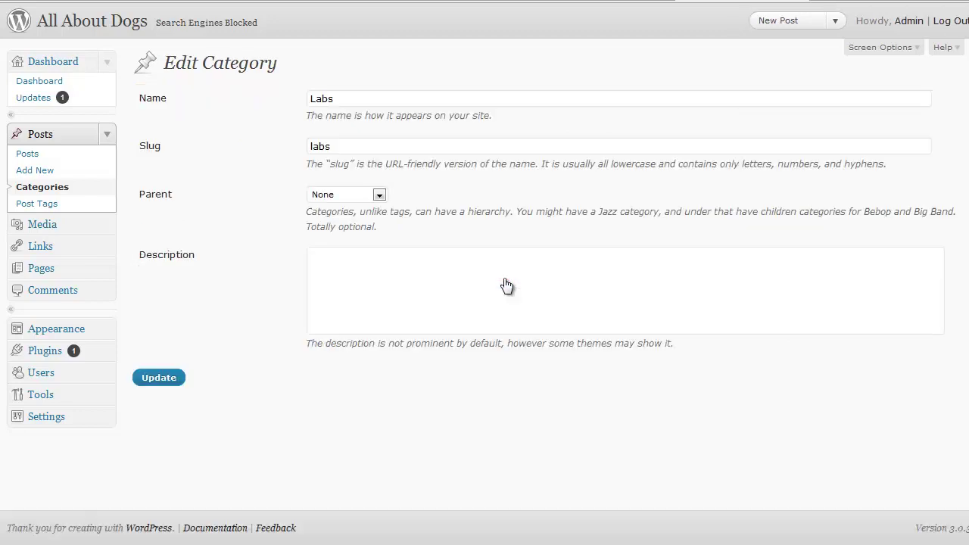
click(381, 194)
click(363, 224)
click(157, 379)
mouse_move(513, 302)
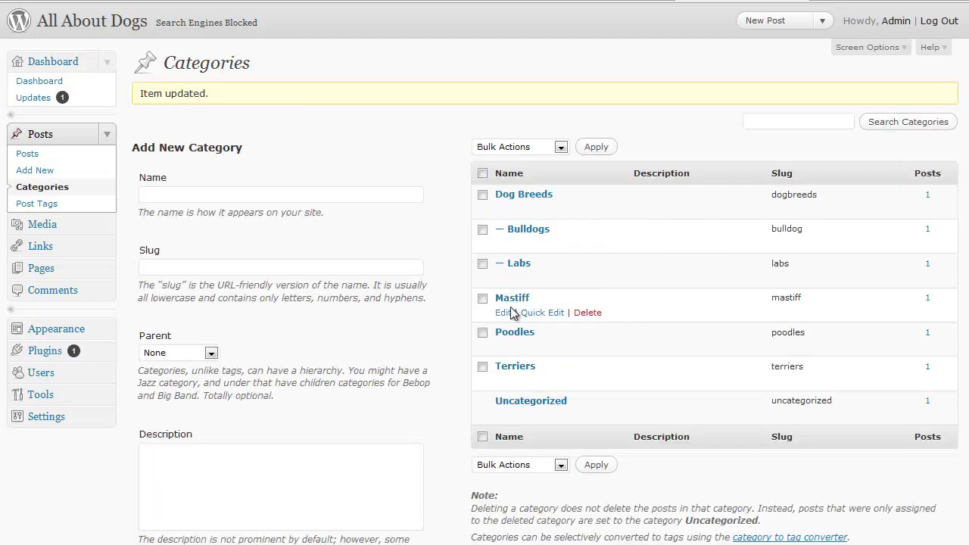
Step: Nest the Mastiff category under Dog Breeds
click(501, 313)
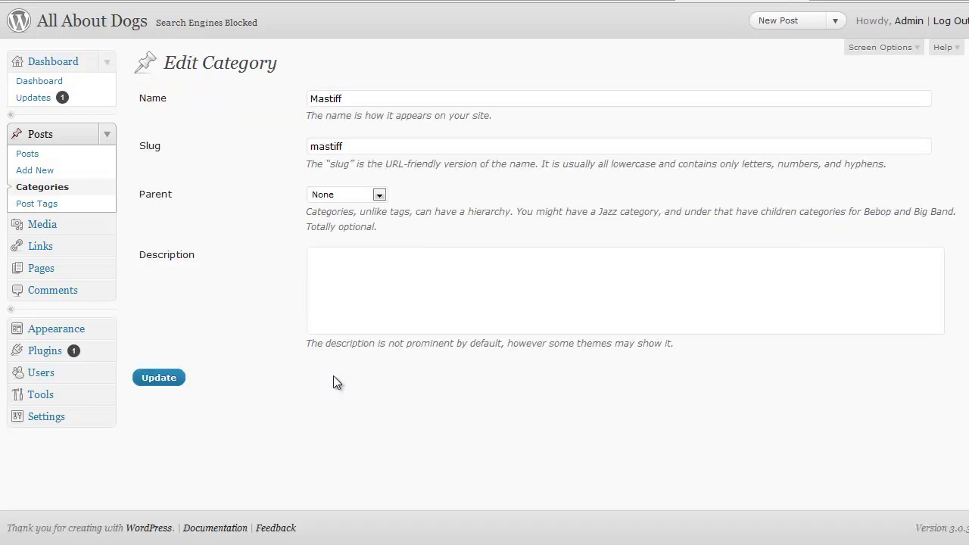
click(377, 195)
click(357, 220)
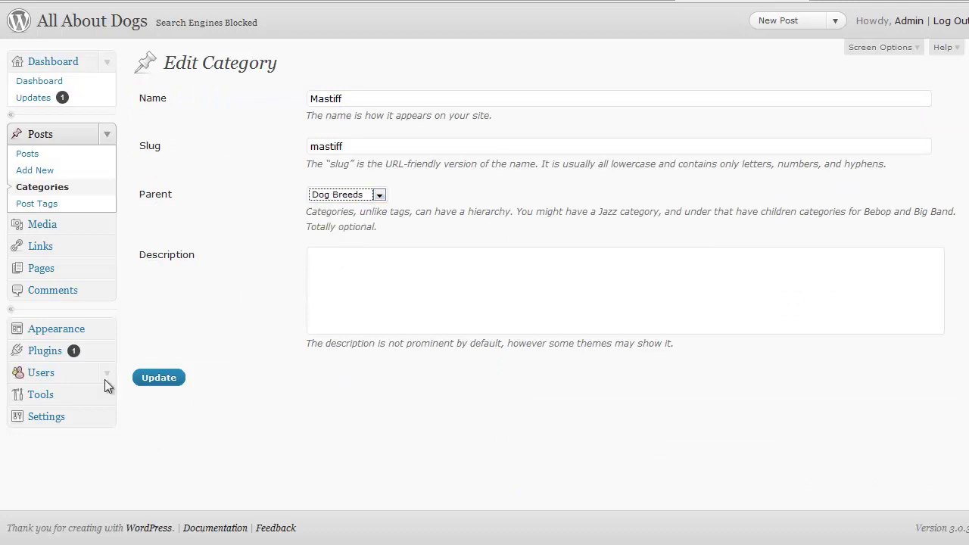
click(156, 378)
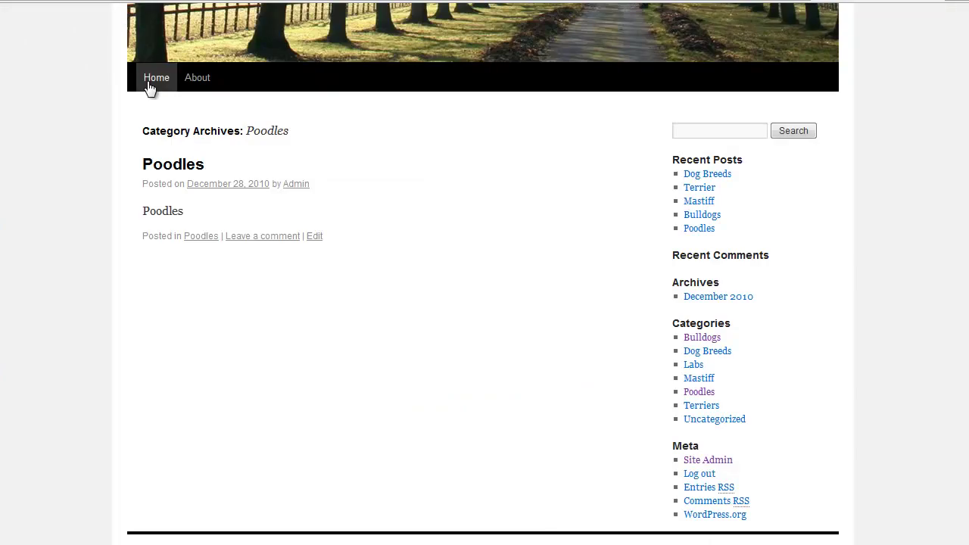
Step: Go to the blog's home page and scroll down to the sidebar Categories
click(146, 83)
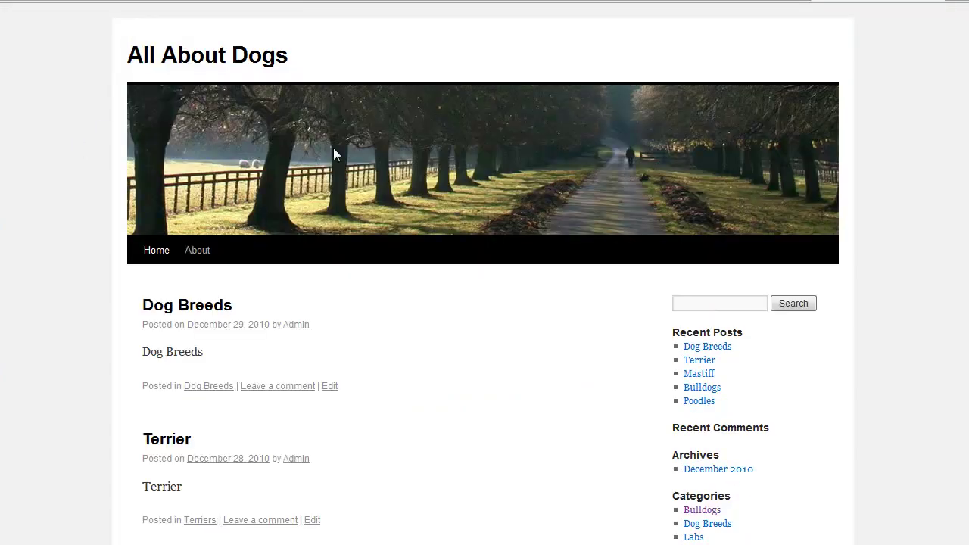
scroll(833, 330, down, 1)
scroll(848, 333, down, 1)
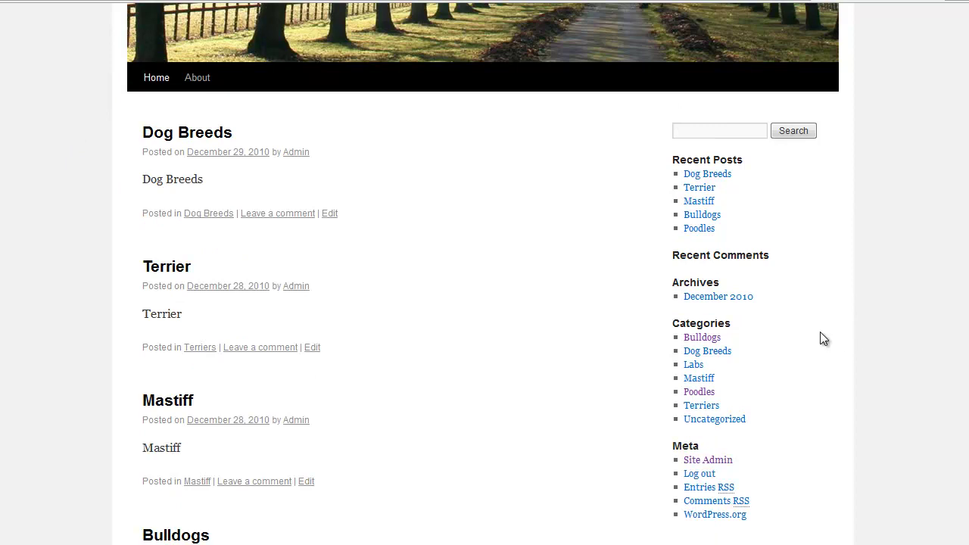
Step: Check that the Dog Breeds archive lists every breed post, then return to admin Categories
click(717, 357)
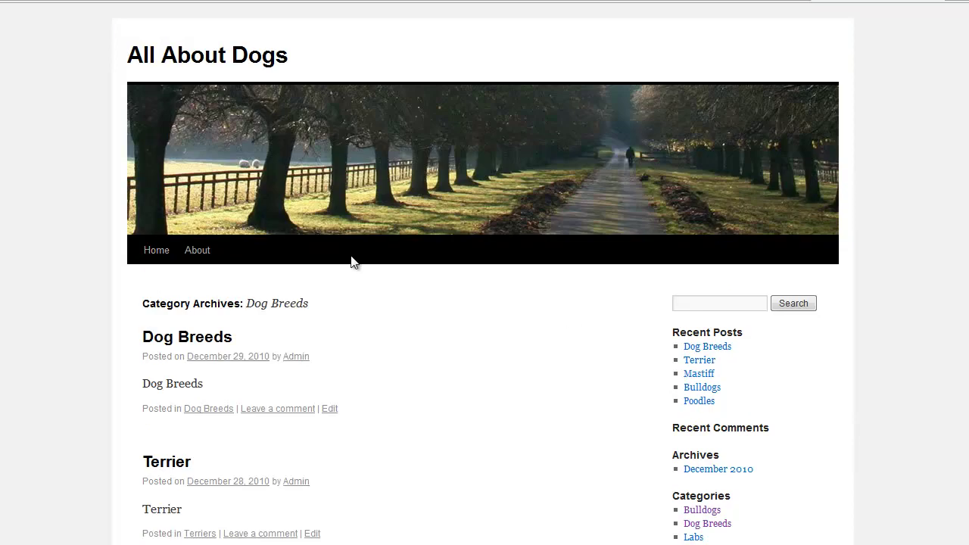
scroll(351, 256, down, 3)
scroll(350, 256, down, 2)
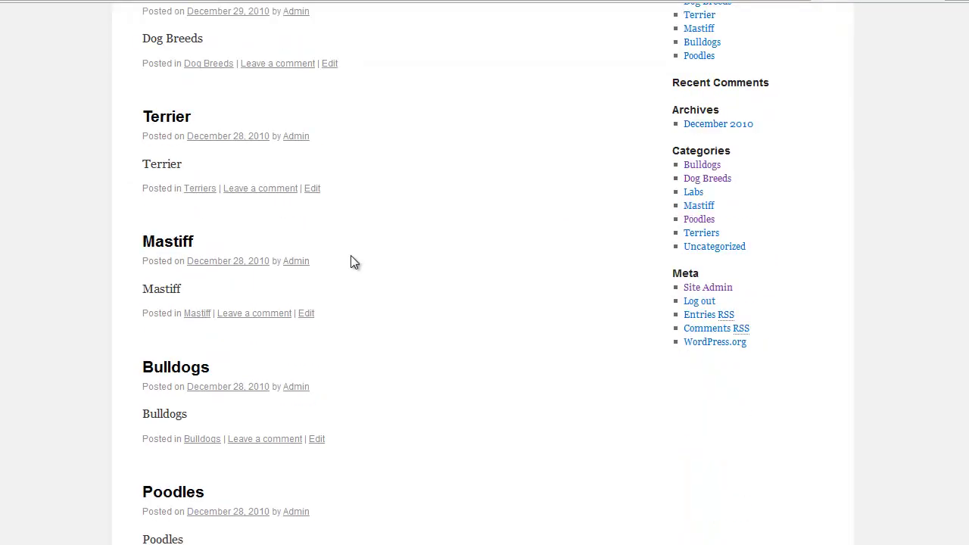
scroll(148, 121, down, 2)
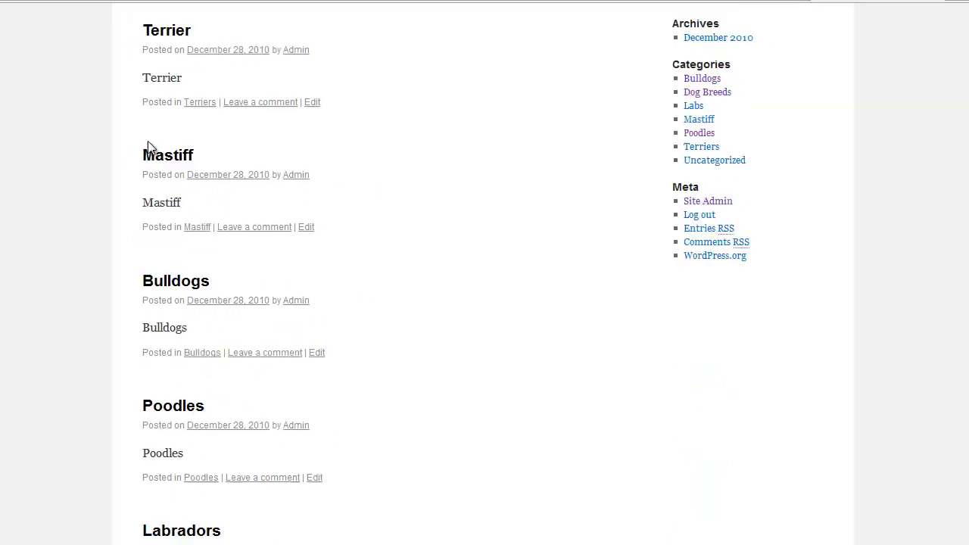
scroll(148, 144, down, 3)
scroll(148, 144, up, 5)
scroll(145, 147, up, 2)
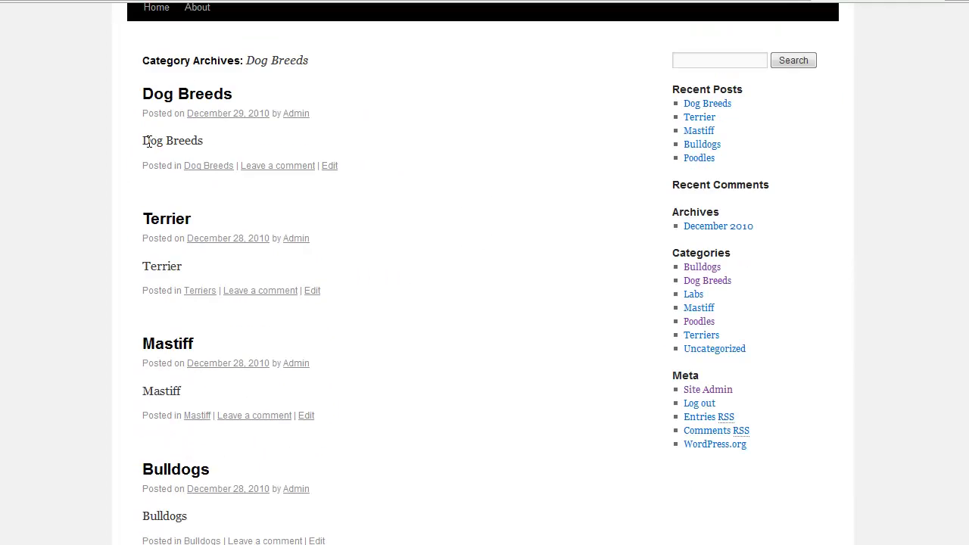
click(729, 3)
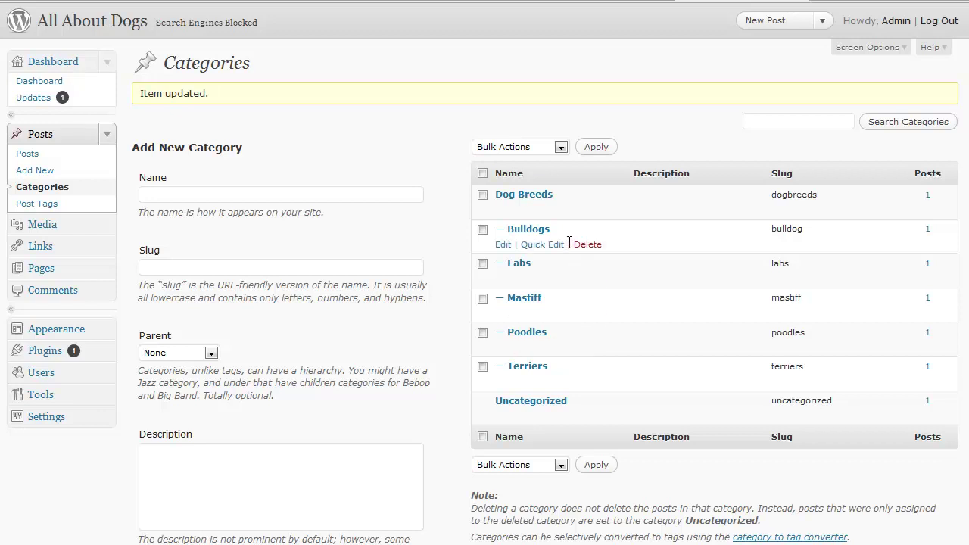
Step: View and reload the Dog Breeds archive on the site, scrolling through its posts
mouse_move(532, 198)
click(863, 4)
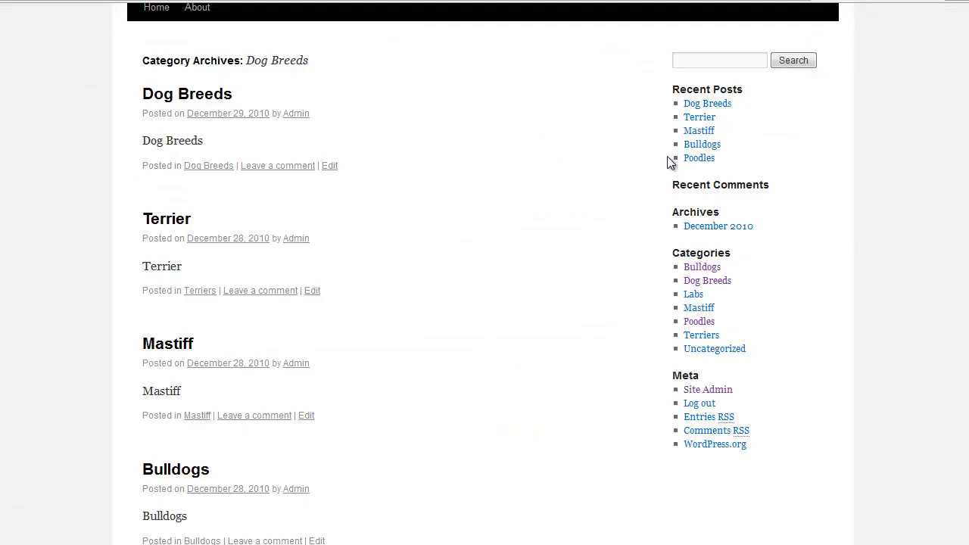
scroll(432, 222, down, 3)
scroll(316, 381, down, 1)
scroll(311, 392, down, 1)
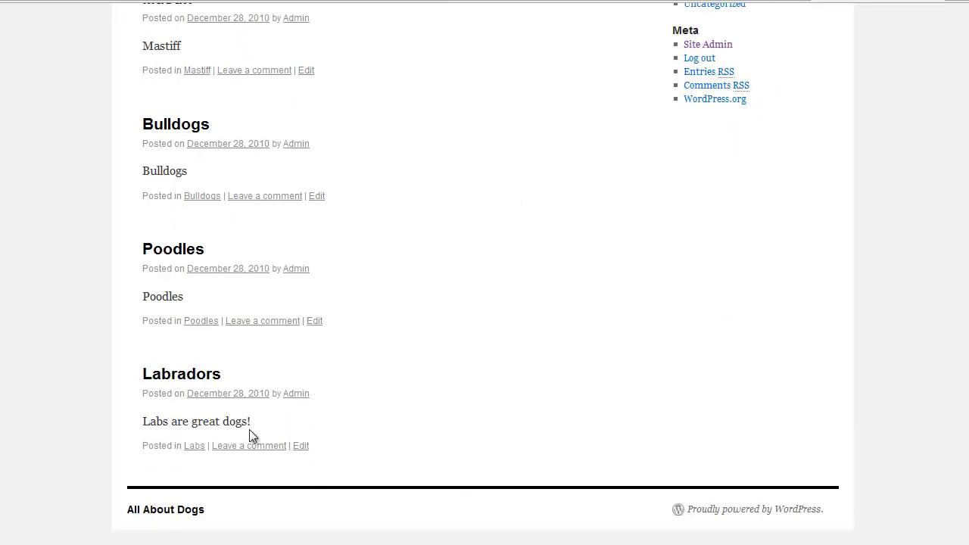
scroll(227, 370, up, 3)
scroll(230, 370, up, 3)
scroll(389, 340, up, 1)
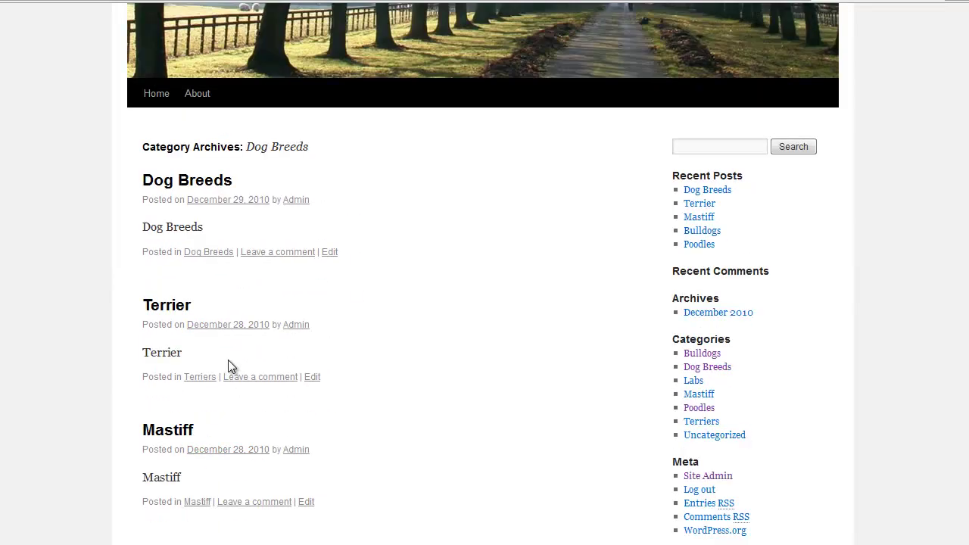
click(723, 368)
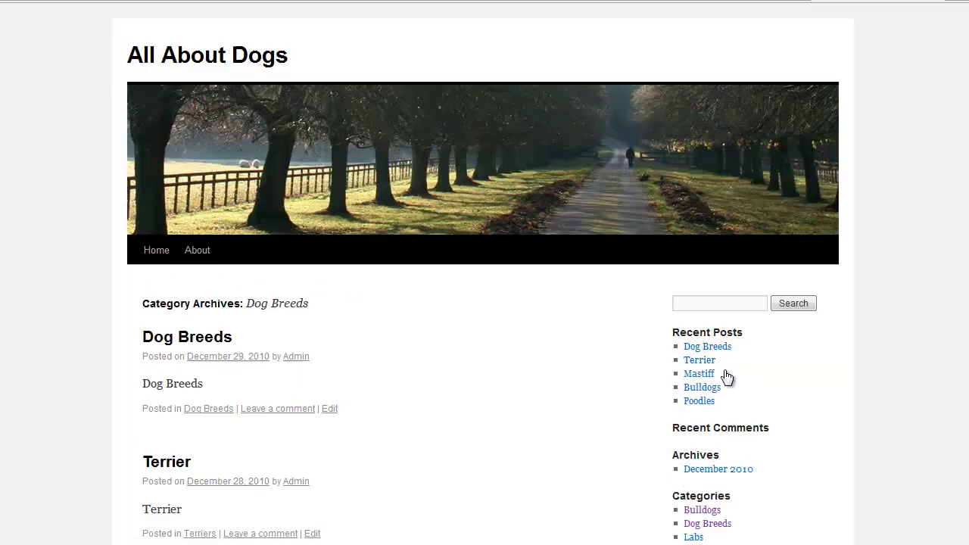
scroll(725, 375, down, 3)
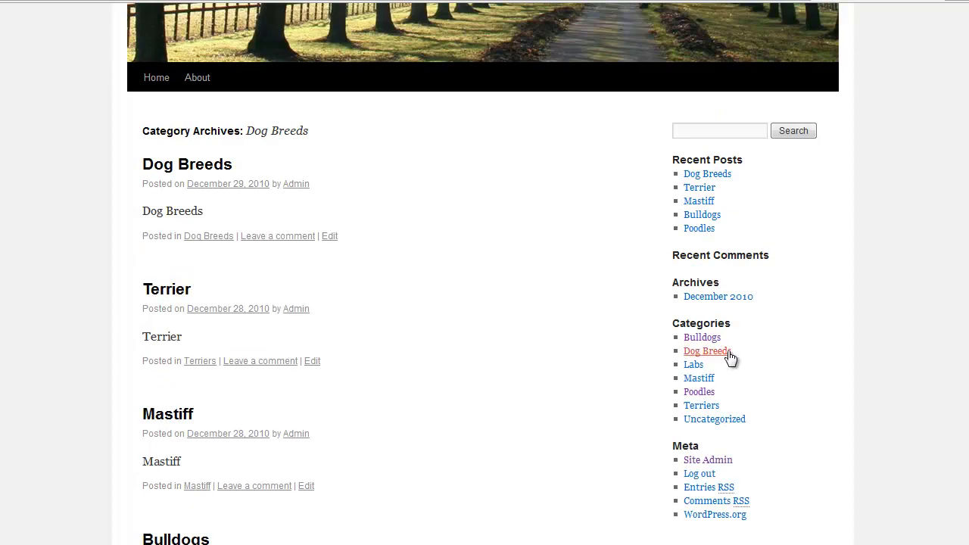
scroll(596, 309, down, 1)
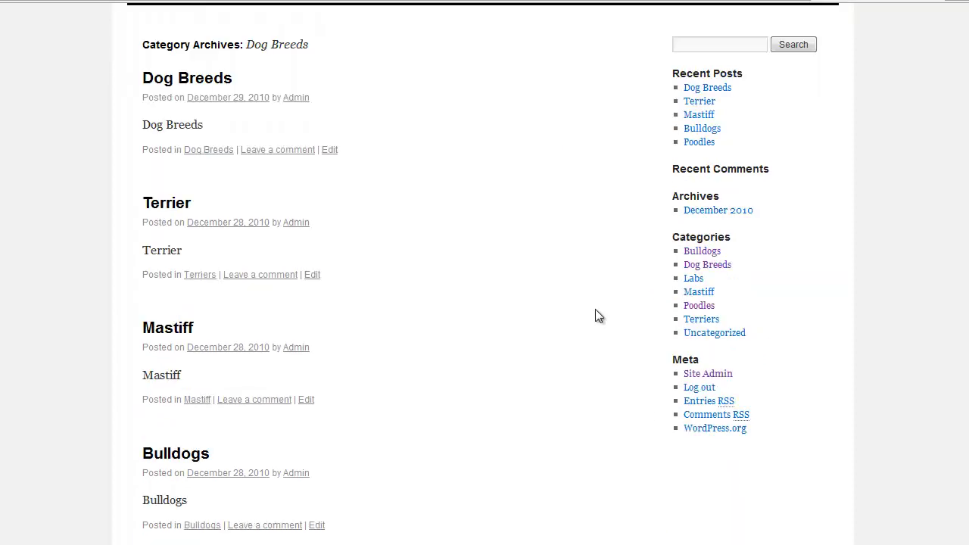
Step: Check the Labs and Terriers category archives
click(694, 281)
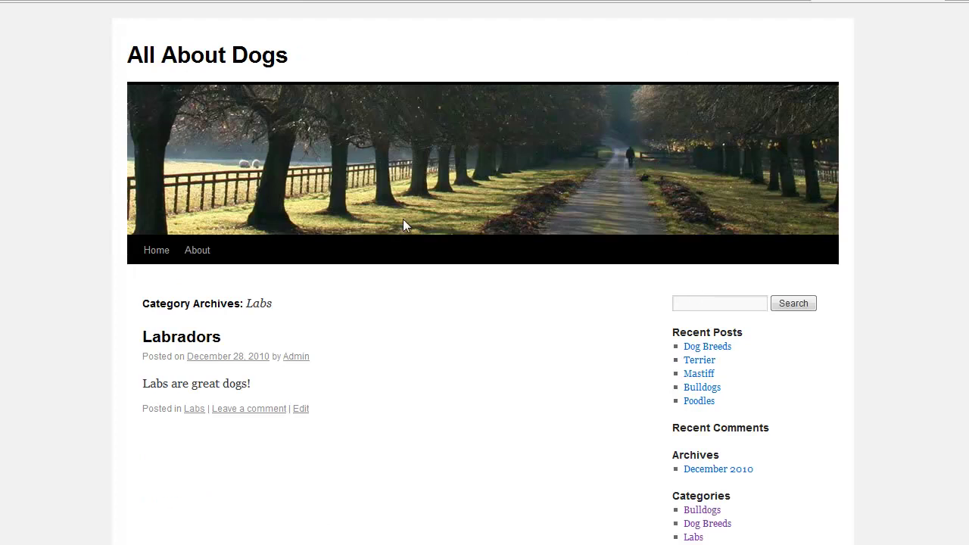
scroll(331, 217, down, 1)
scroll(724, 407, down, 1)
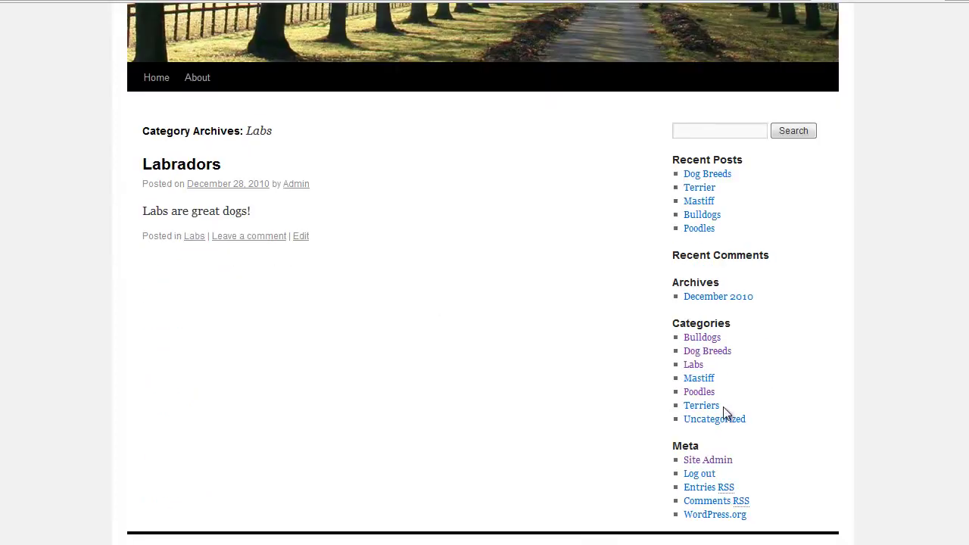
click(717, 408)
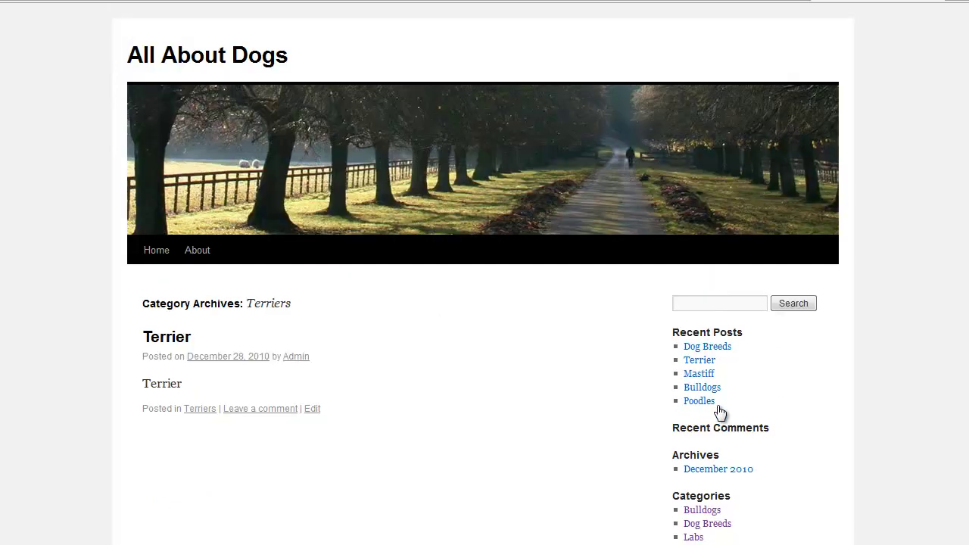
scroll(719, 413, down, 1)
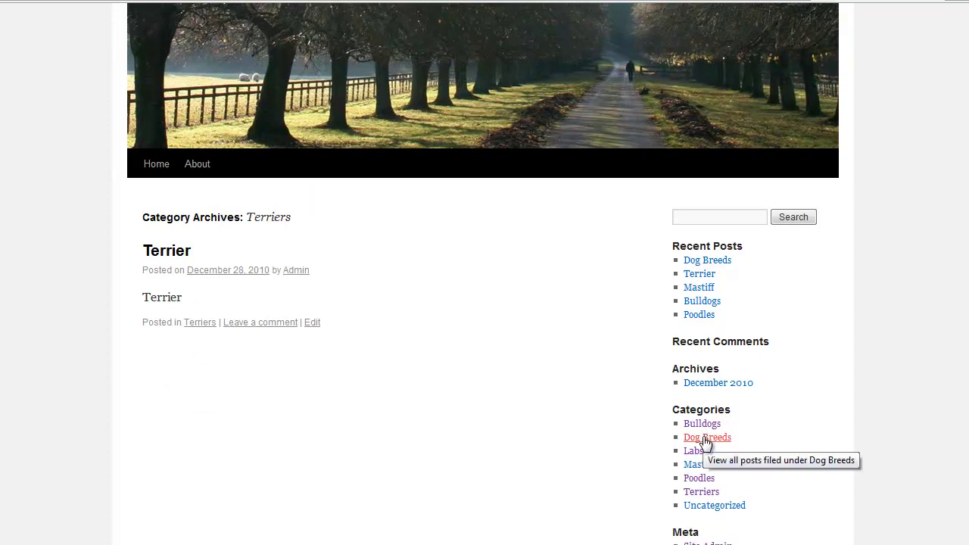
Step: Reopen the Dog Breeds archive and confirm it lists all the breed posts
click(717, 440)
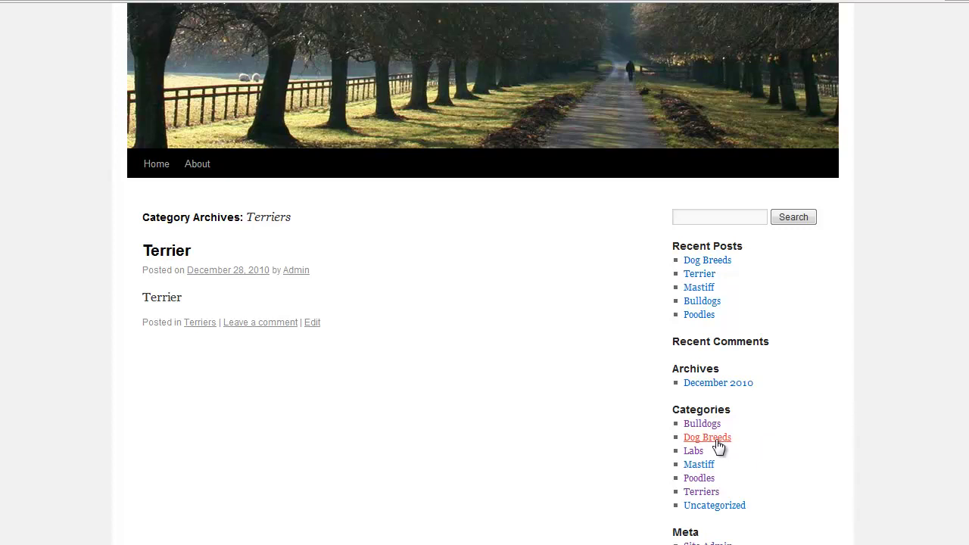
scroll(659, 378, down, 2)
scroll(660, 378, down, 3)
scroll(660, 377, down, 3)
scroll(668, 369, up, 3)
scroll(669, 374, up, 3)
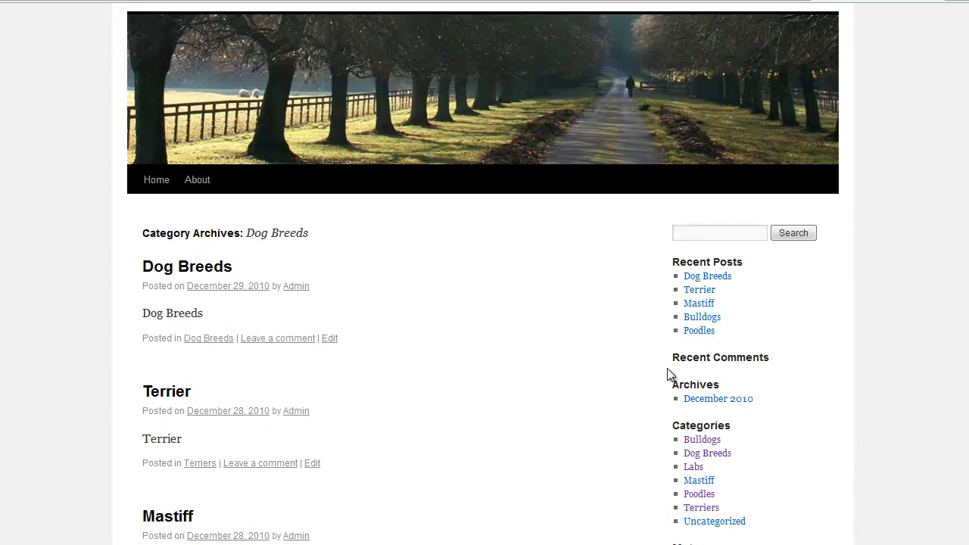
scroll(669, 374, up, 1)
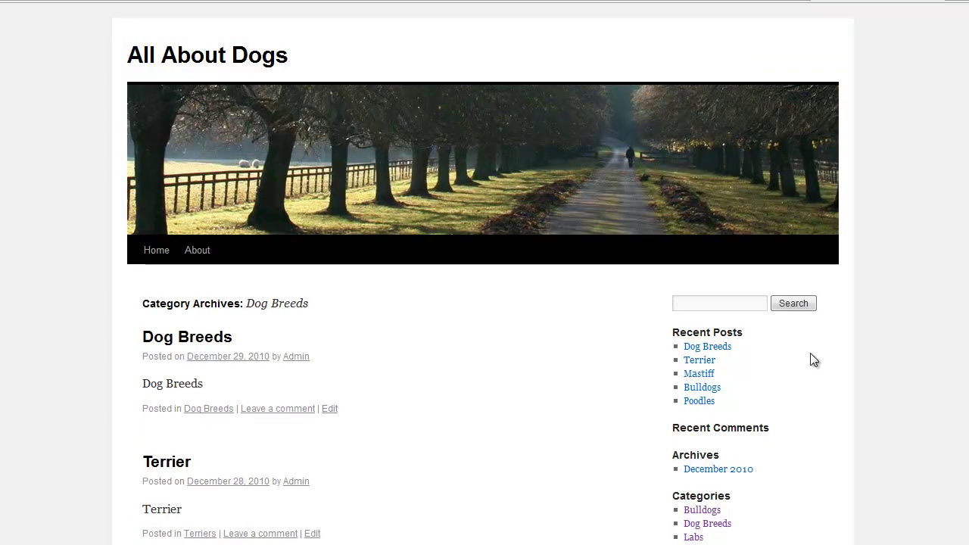
scroll(811, 353, down, 2)
scroll(810, 360, down, 2)
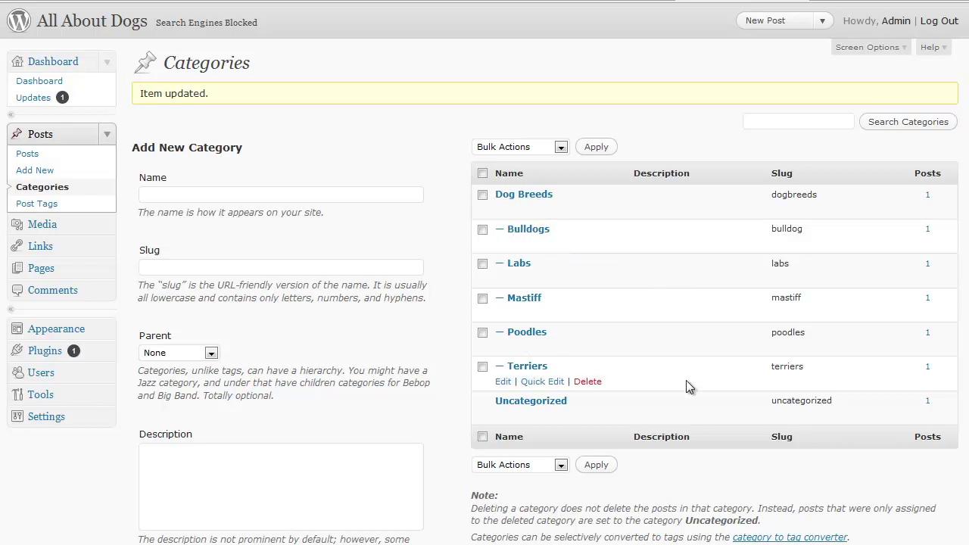
click(846, 1)
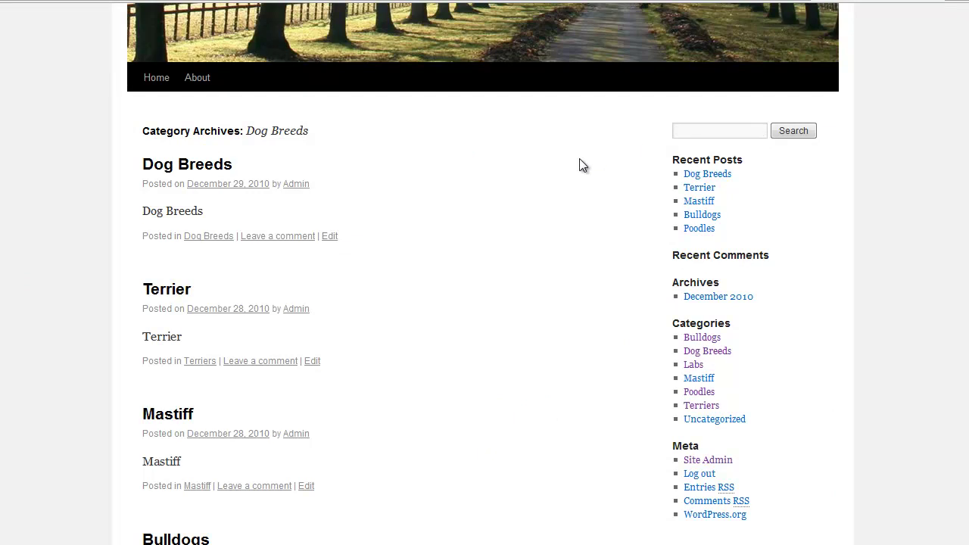
scroll(579, 159, down, 2)
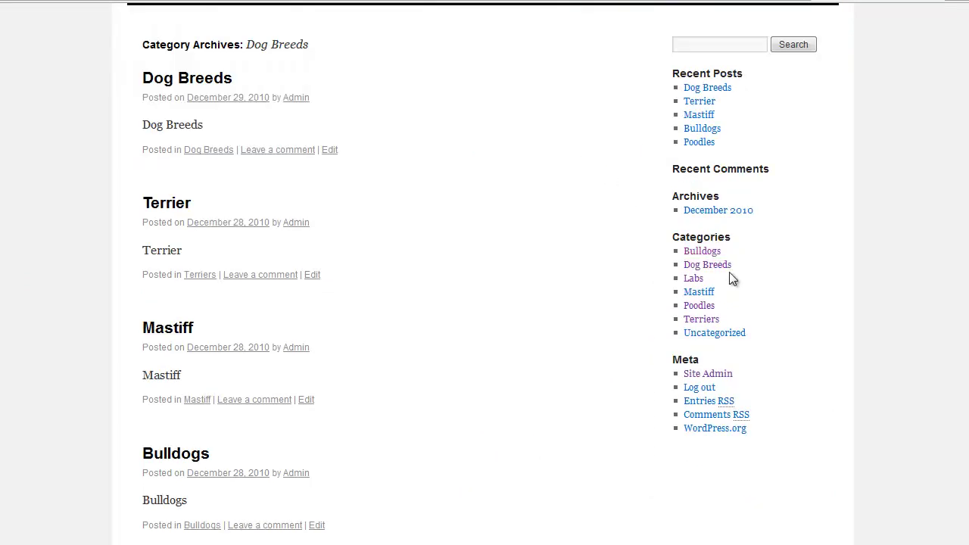